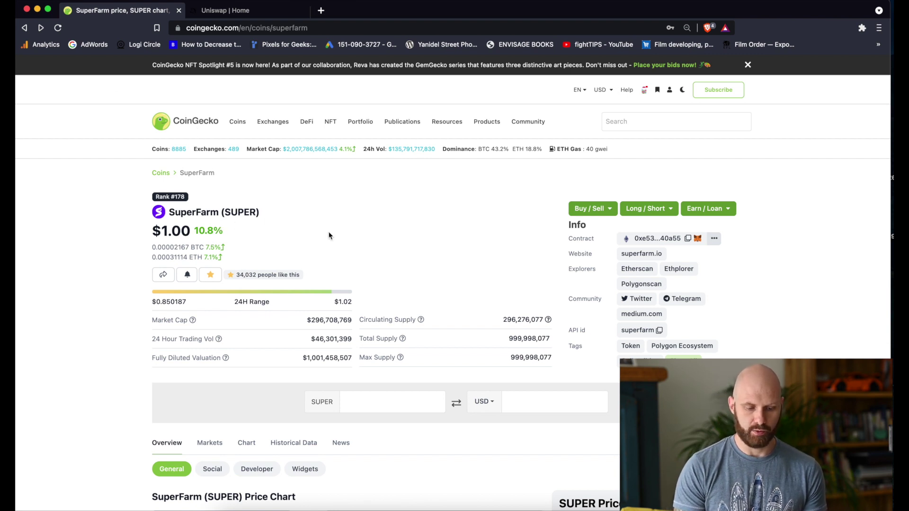
- Copy SuperFarm's contract address from its CoinGecko page, then bring up the Uniswap Home tab
{"action": "scroll", "coordinate": [449, 260], "scroll_direction": "down", "scroll_amount": 15}
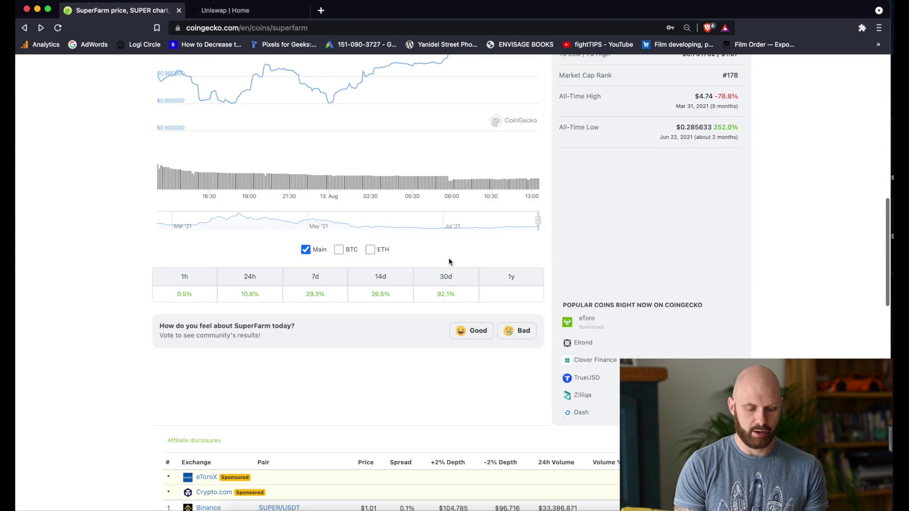
{"action": "scroll", "coordinate": [449, 260], "scroll_direction": "up", "scroll_amount": 1}
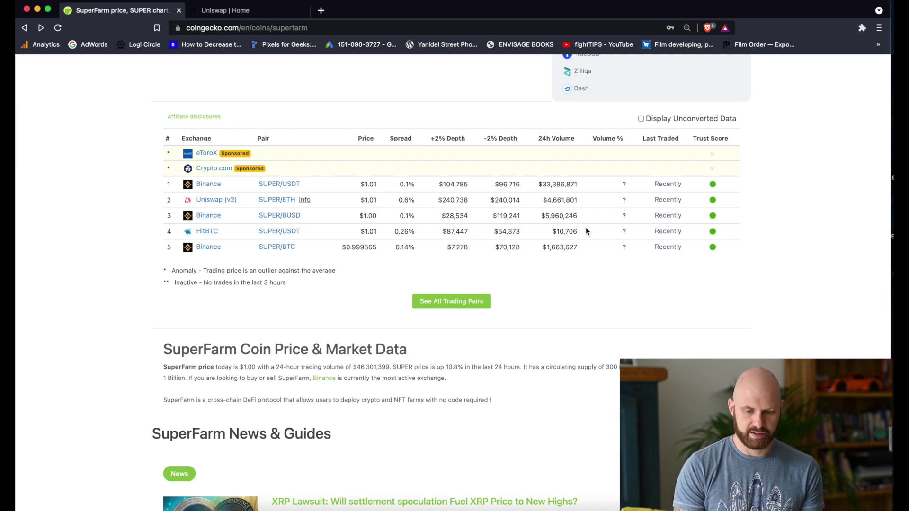
{"action": "scroll", "coordinate": [586, 231], "scroll_direction": "up", "scroll_amount": 15}
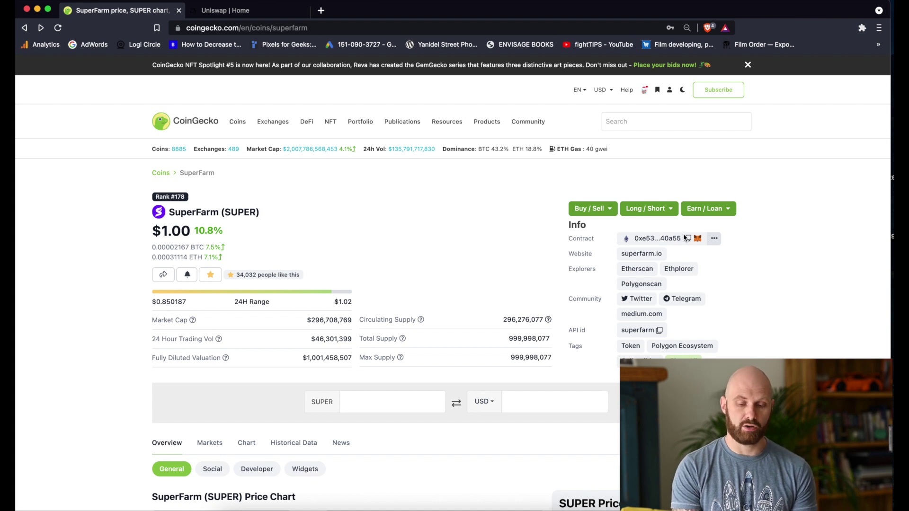
{"action": "left_click", "coordinate": [689, 239]}
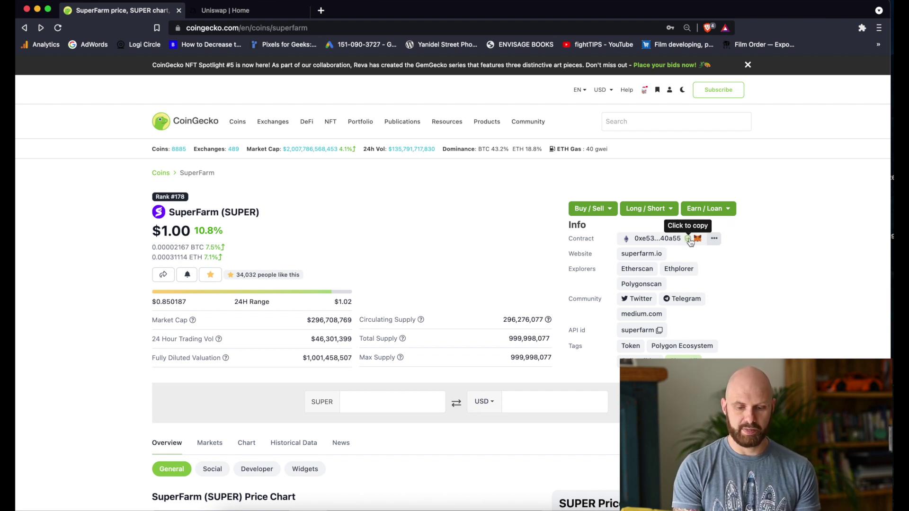
{"action": "left_click", "coordinate": [265, 13]}
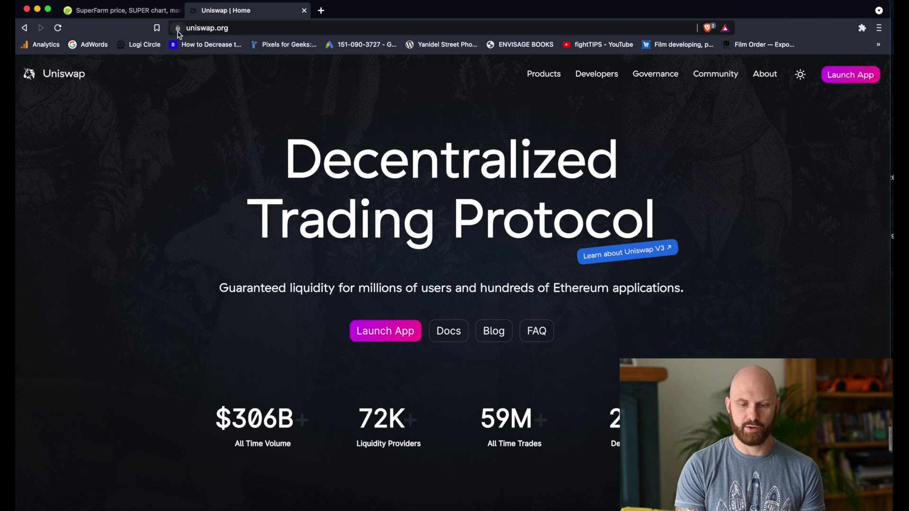
- Launch the Uniswap app and bring up the Connect to a wallet list
{"action": "left_click", "coordinate": [836, 79]}
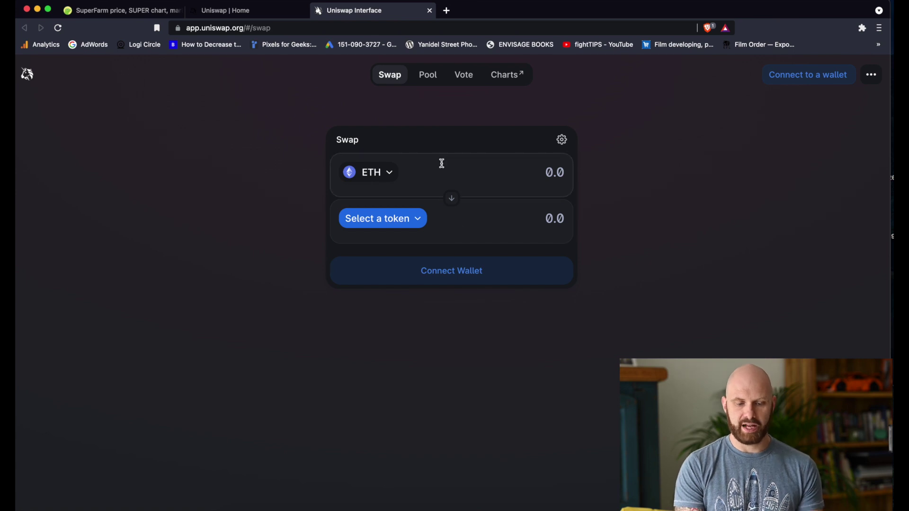
{"action": "left_click", "coordinate": [823, 80]}
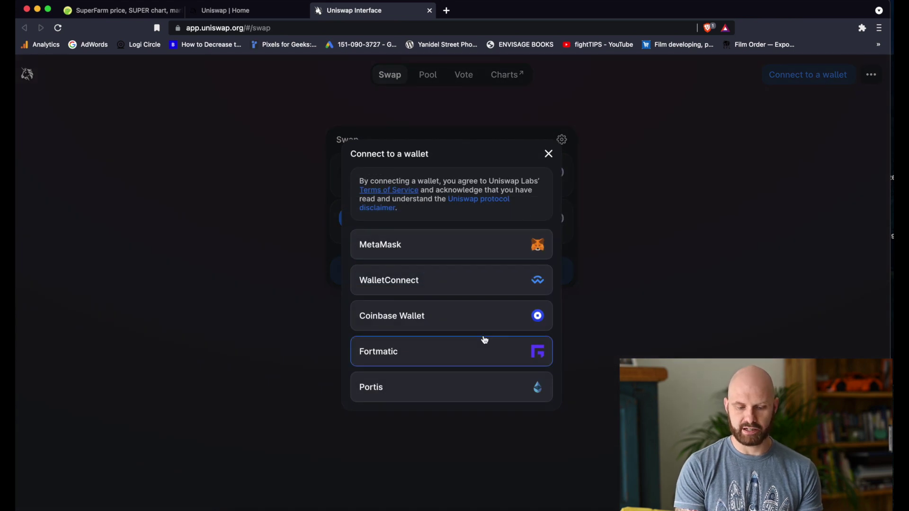
- Connect MetaMask and unlock it with the wallet password, revealing the 0.204 ETH balance
{"action": "left_click", "coordinate": [483, 252]}
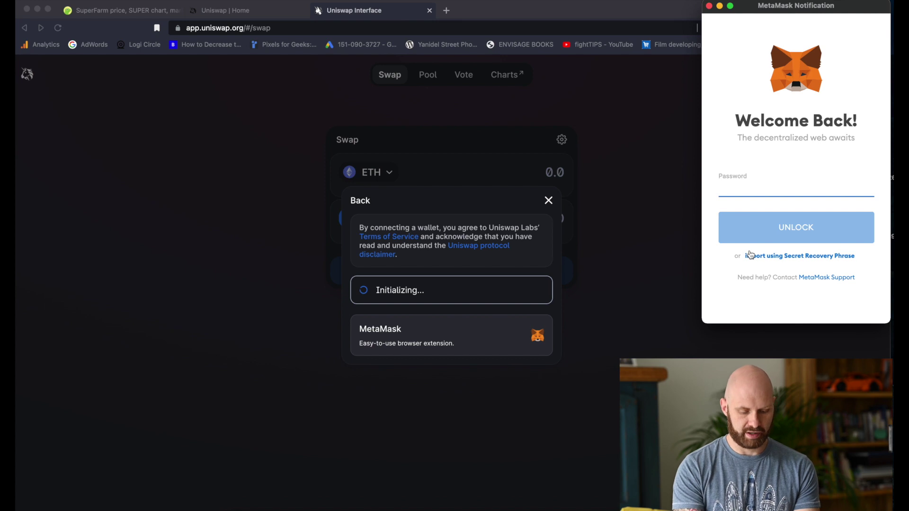
{"action": "type", "text": "•••••••"}
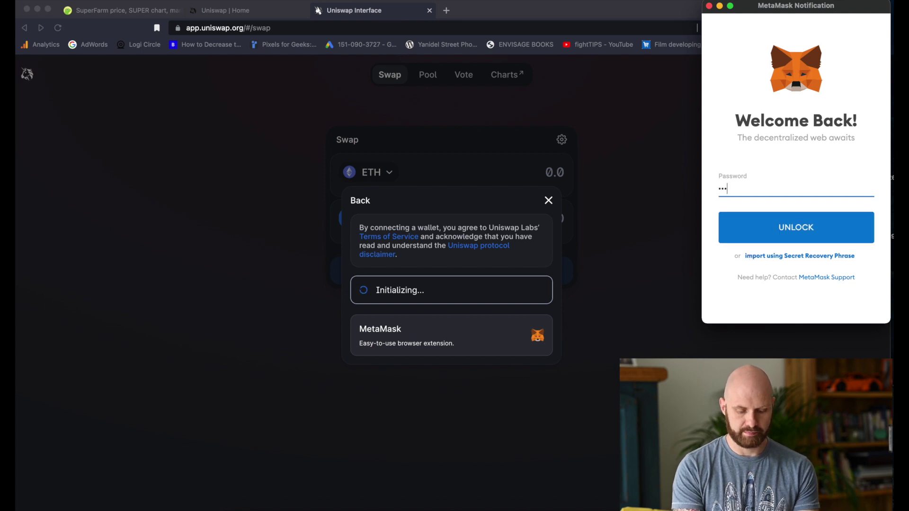
{"action": "type", "text": "•••••••••"}
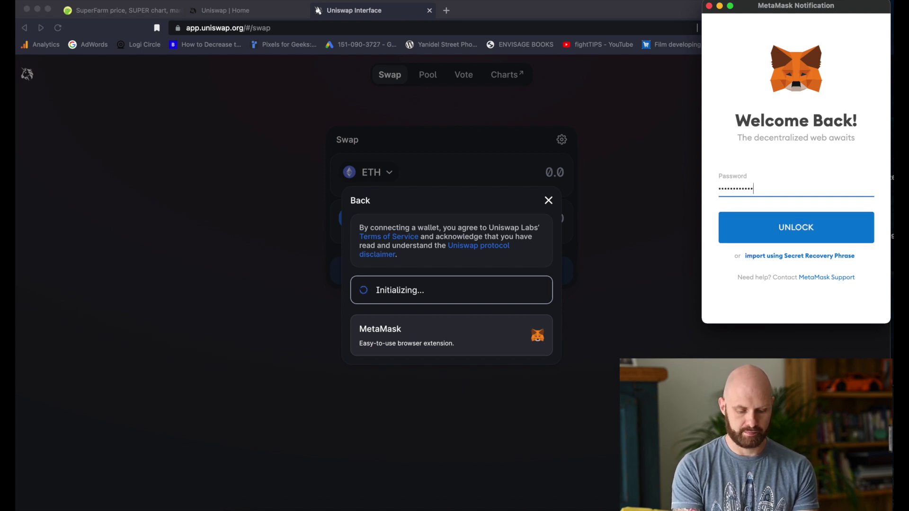
{"action": "type", "text": "•"}
{"action": "key", "text": "Return"}
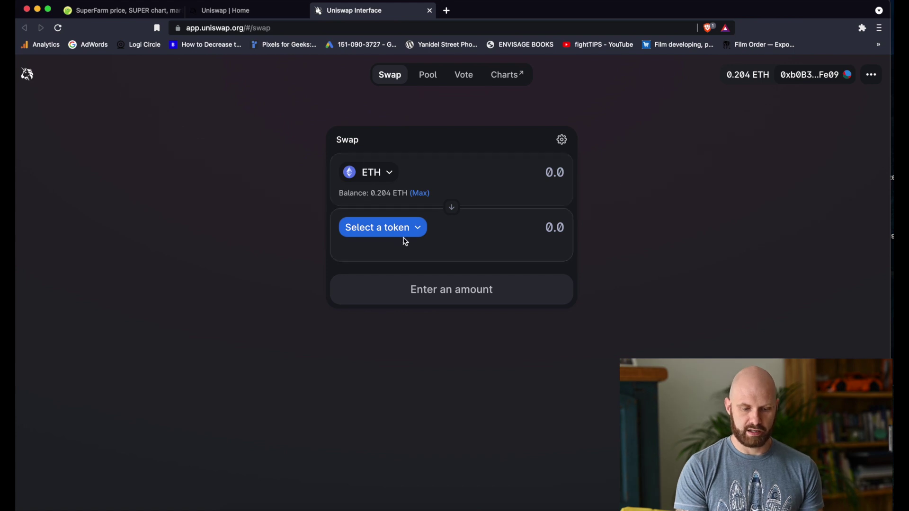
- Set SUPER as the output token by searching the pasted SuperFarm contract address
{"action": "left_click", "coordinate": [412, 230]}
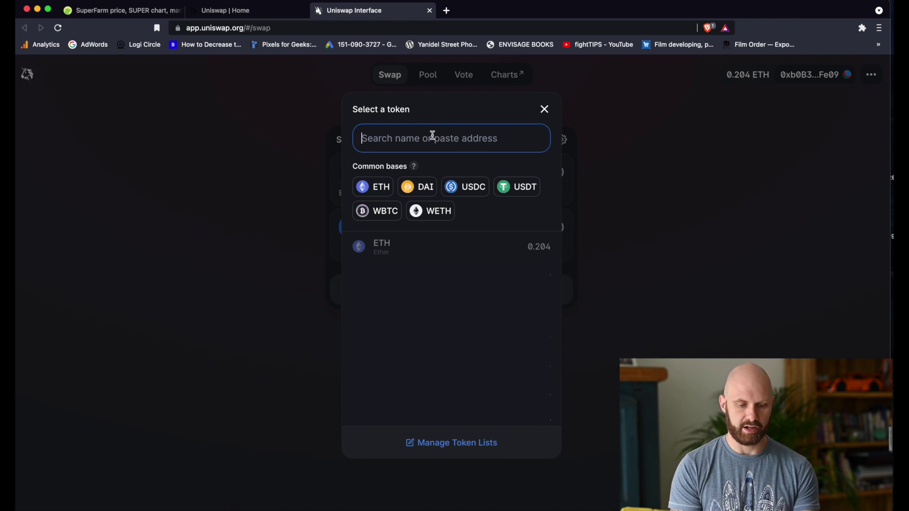
{"action": "key", "text": "super+v"}
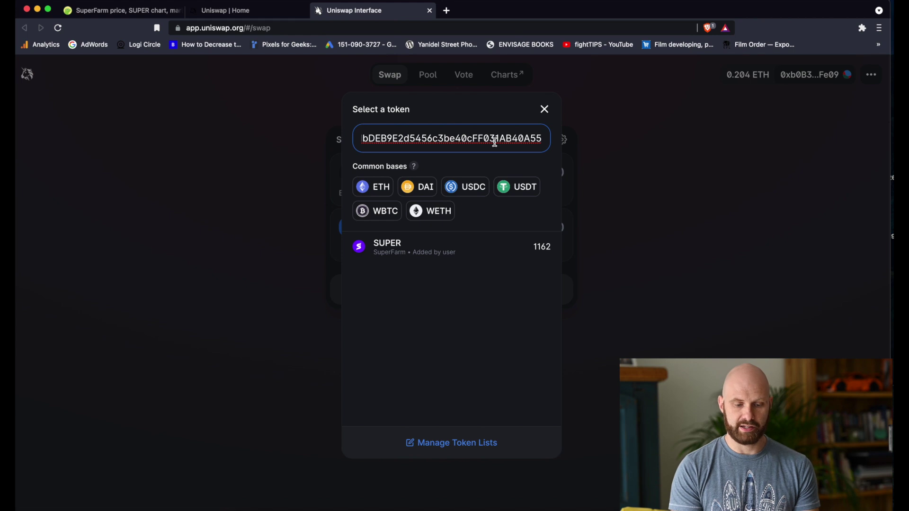
{"action": "left_click", "coordinate": [391, 257]}
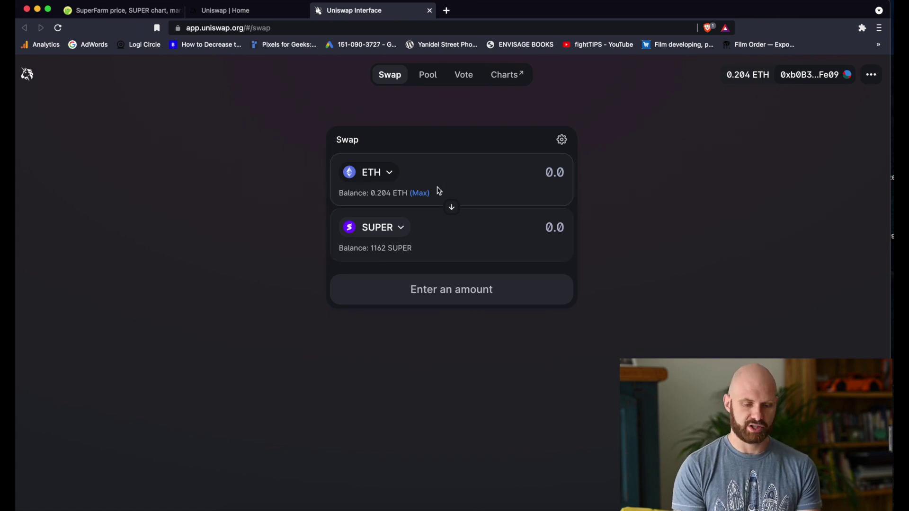
- Enter 0.2 ETH as the amount and switch to the V2 route quoting 639.837 SUPER
{"action": "type", "text": "0"}
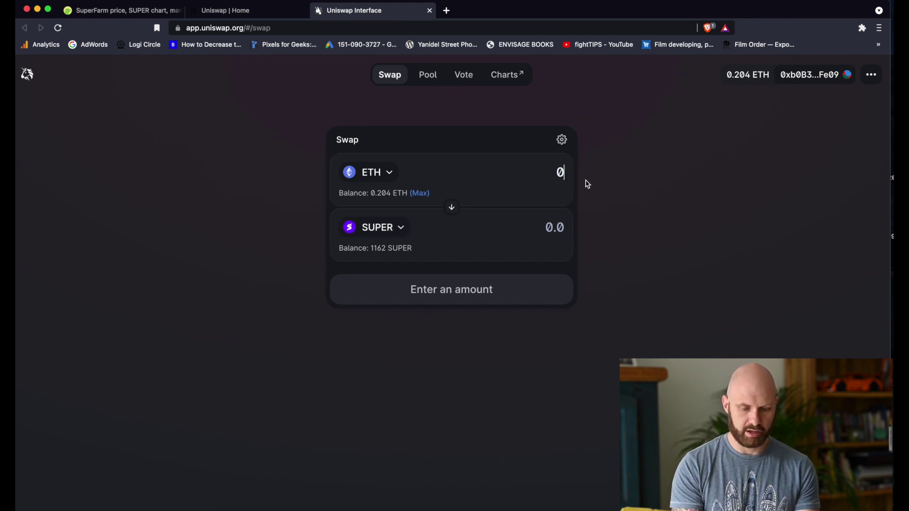
{"action": "type", "text": "0.2"}
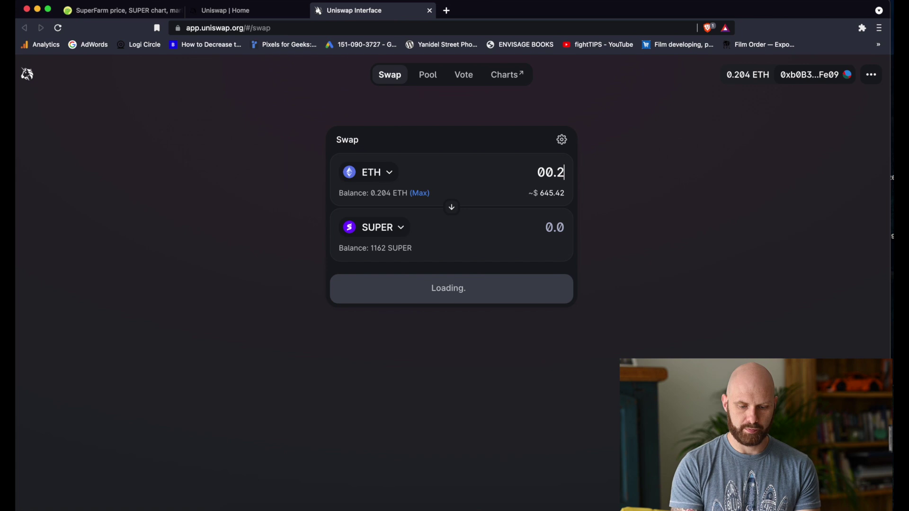
{"action": "key", "text": "BackSpace"}
{"action": "key", "text": "BackSpace"}
{"action": "key", "text": "BackSpace"}
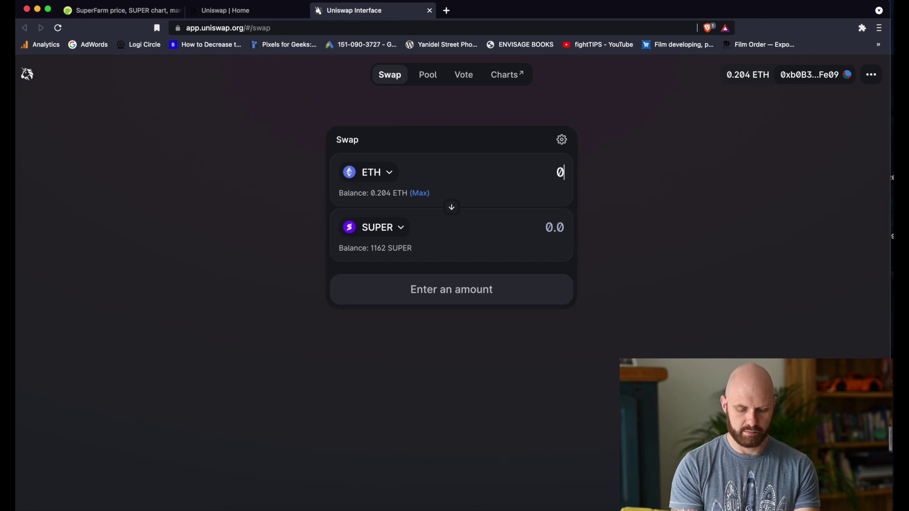
{"action": "type", "text": ".2"}
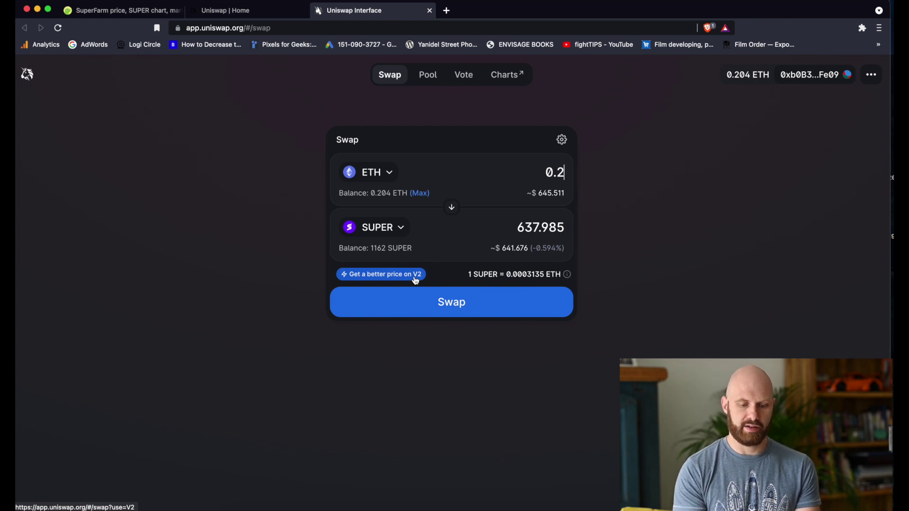
{"action": "left_click", "coordinate": [416, 278]}
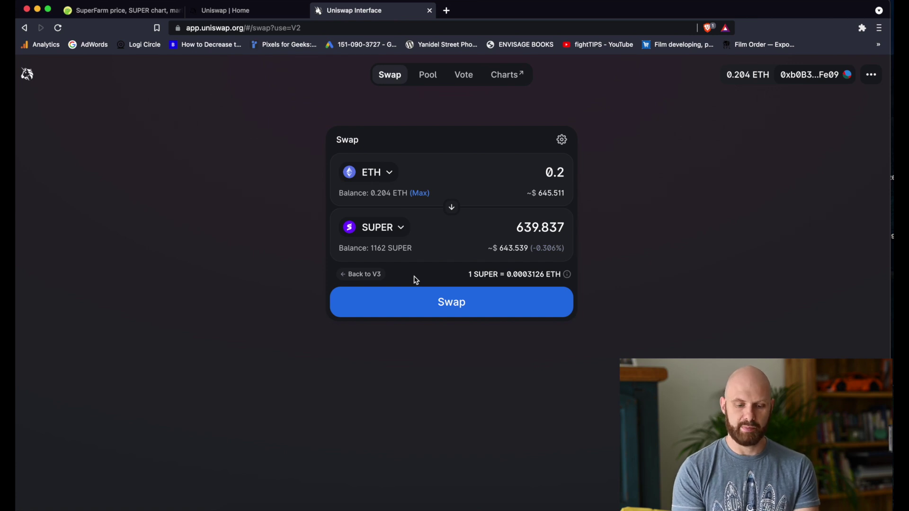
- Open the swap confirmation for 0.2 ETH, quoting 641.072 SUPER with 637.882 minimum received
{"action": "left_click", "coordinate": [489, 302]}
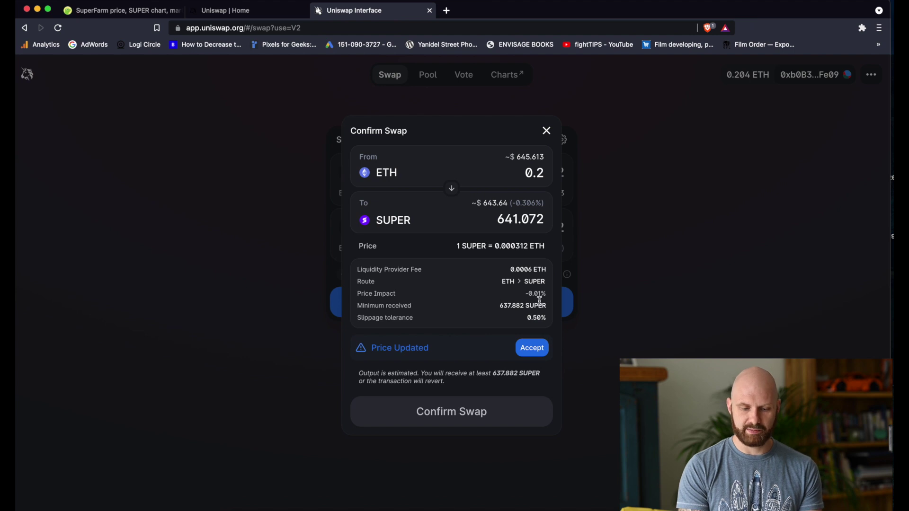
- Accept the updated price and confirm the 0.2 ETH swap, sending it to MetaMask
{"action": "left_click", "coordinate": [535, 348]}
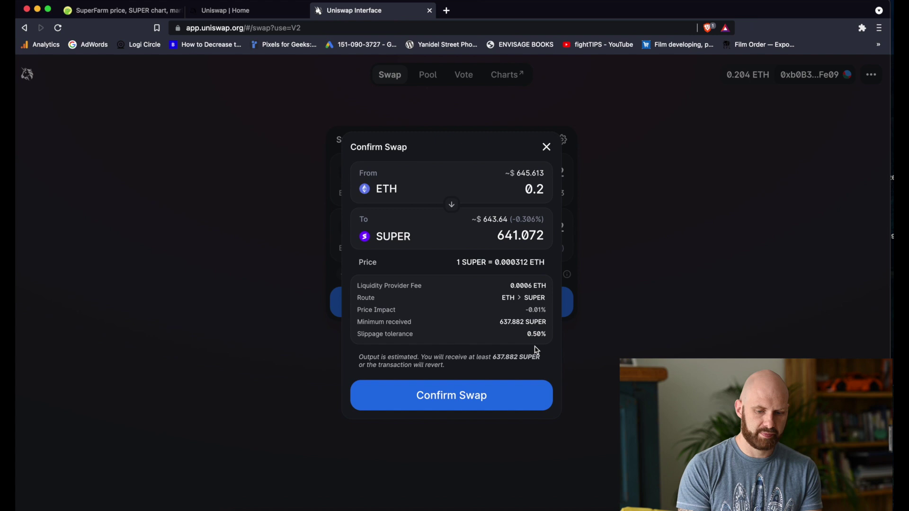
{"action": "left_click", "coordinate": [462, 397]}
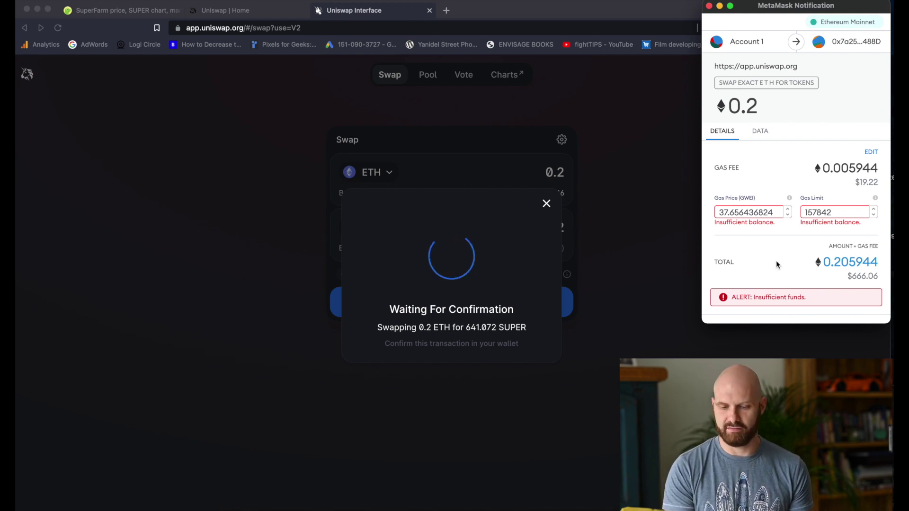
{"action": "scroll", "coordinate": [776, 258], "scroll_direction": "down", "scroll_amount": 2}
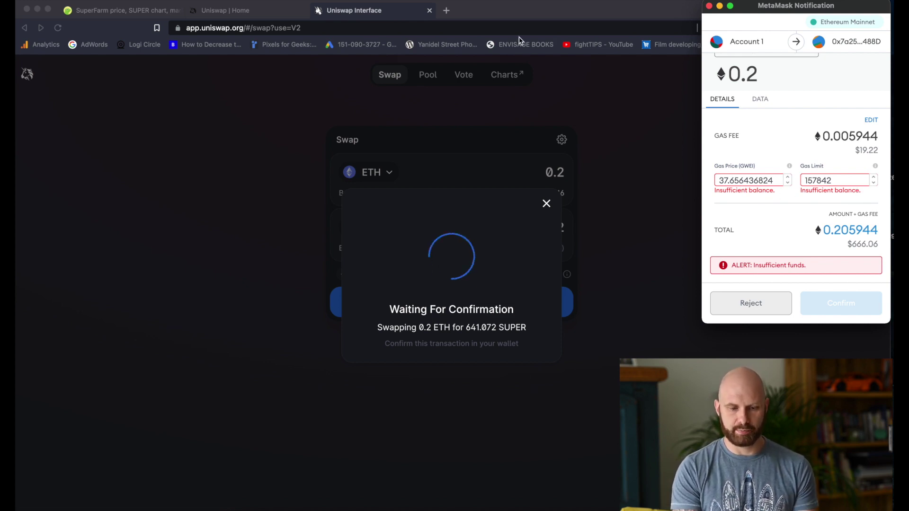
- Check GasNow's gas prices (60 rapid, 46 fast, 45 standard Gwei), then return to Uniswap
{"action": "left_click", "coordinate": [447, 11]}
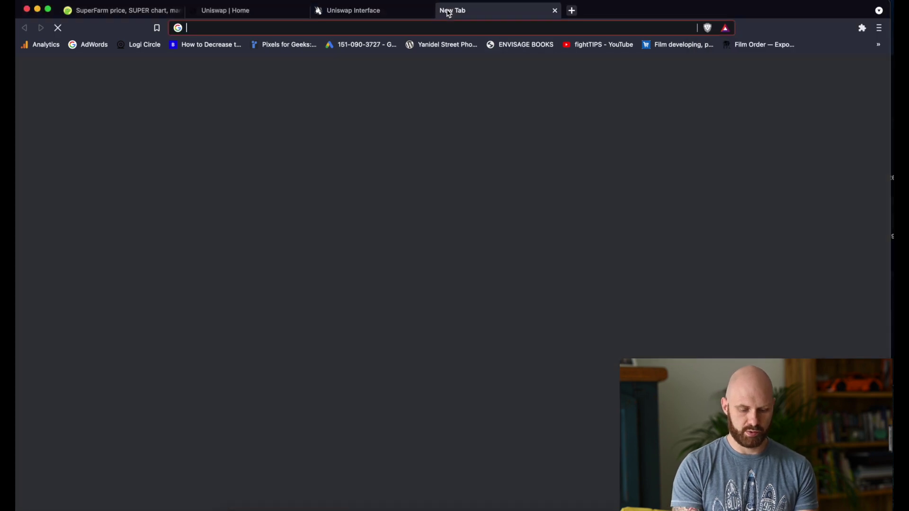
{"action": "type", "text": "gasnow.org"}
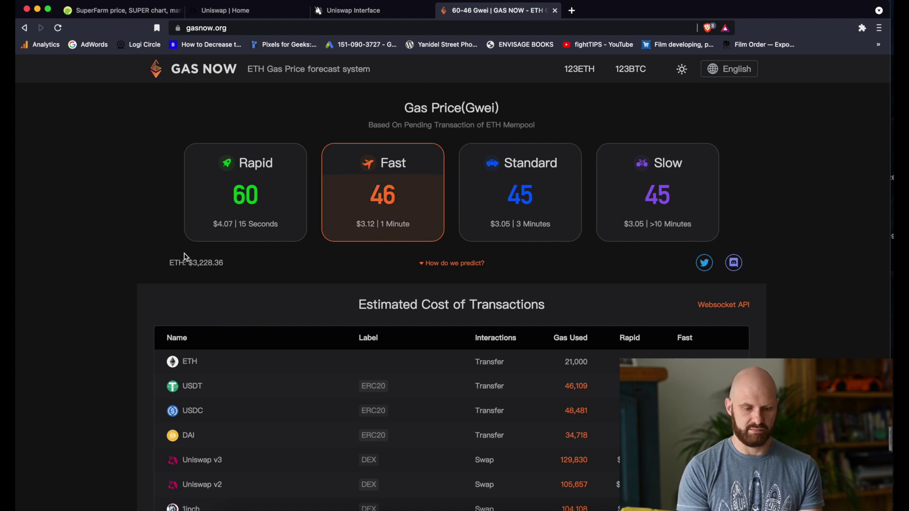
{"action": "left_click", "coordinate": [359, 10]}
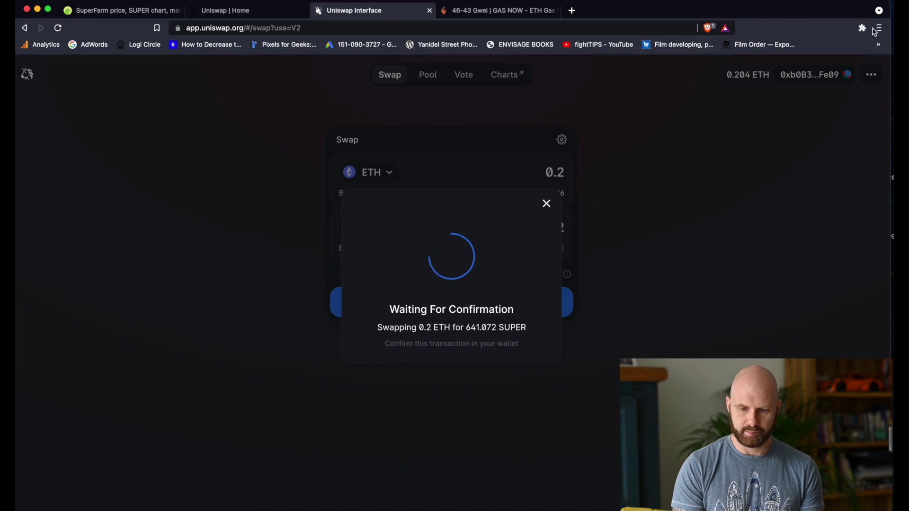
- Reject the pending 0.2 ETH swap in MetaMask
{"action": "left_click", "coordinate": [863, 28]}
{"action": "left_click", "coordinate": [743, 148]}
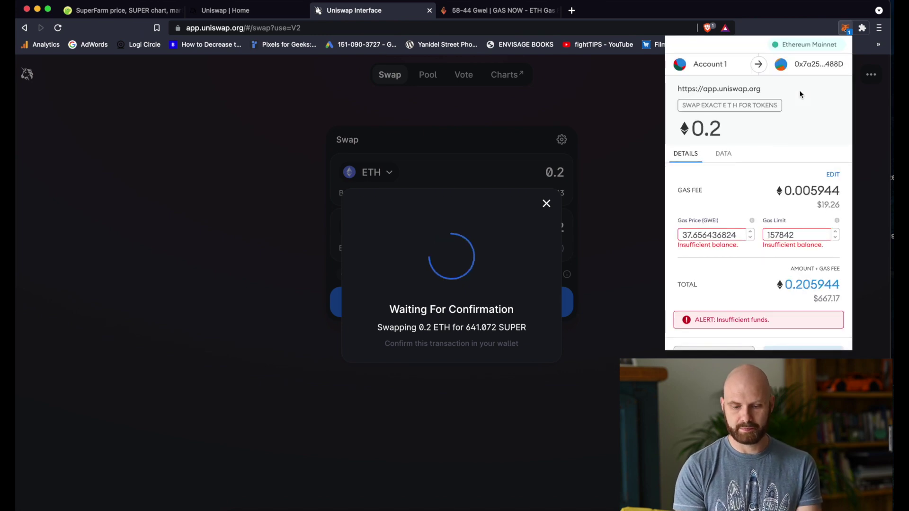
{"action": "scroll", "coordinate": [804, 191], "scroll_direction": "down", "scroll_amount": 1}
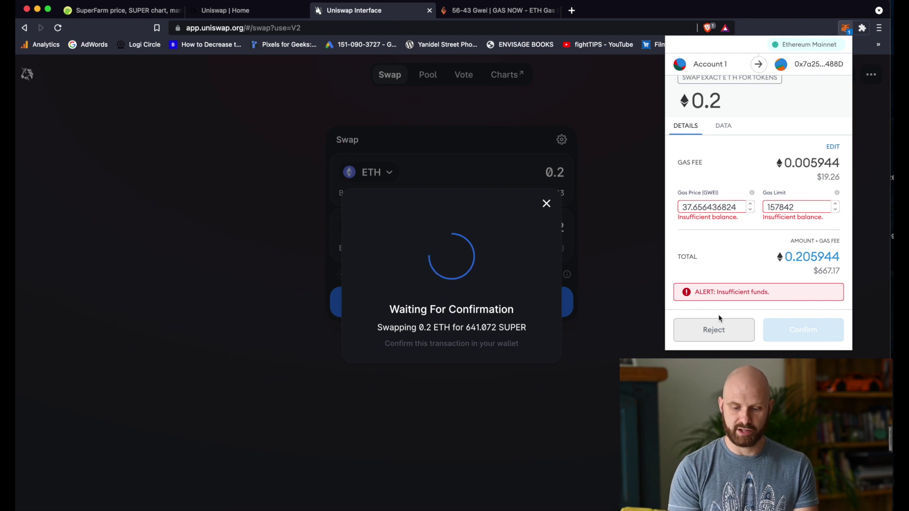
{"action": "left_click", "coordinate": [716, 333]}
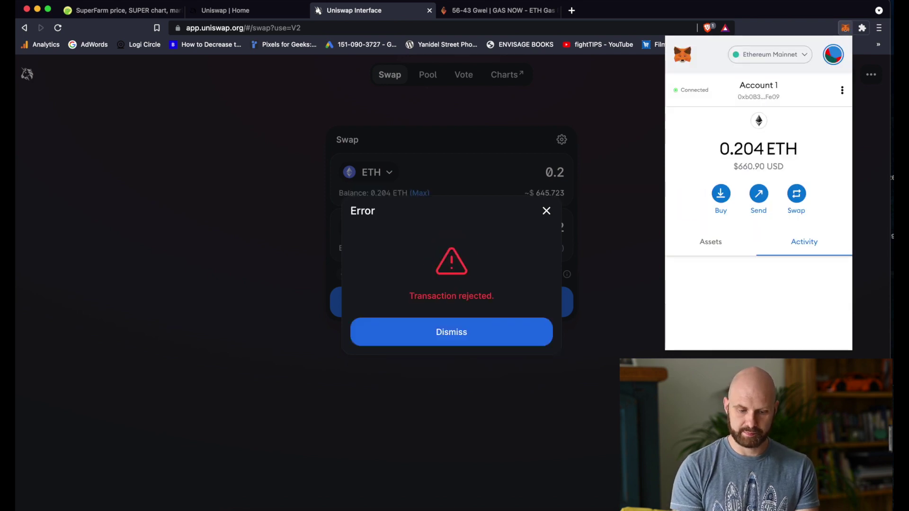
{"action": "left_click", "coordinate": [500, 357]}
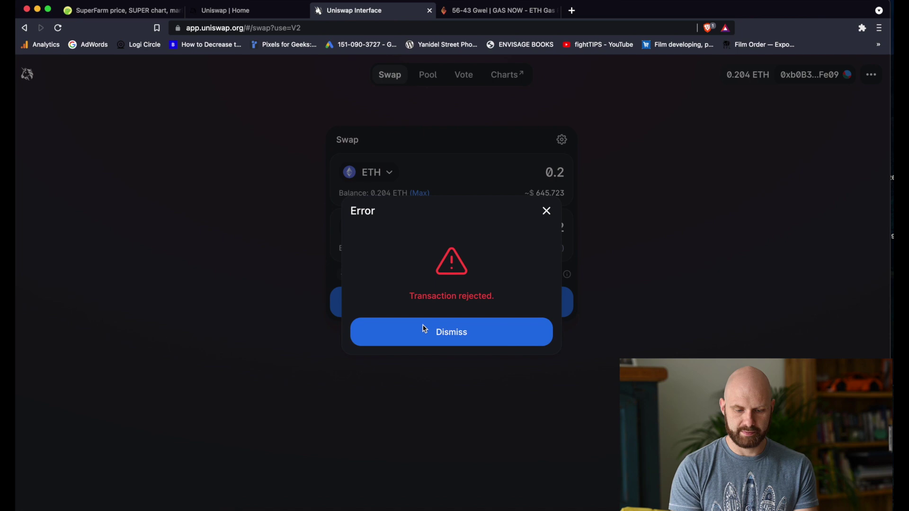
- Dismiss Uniswap's transaction-rejected error and close the extensions list
{"action": "left_click", "coordinate": [432, 333]}
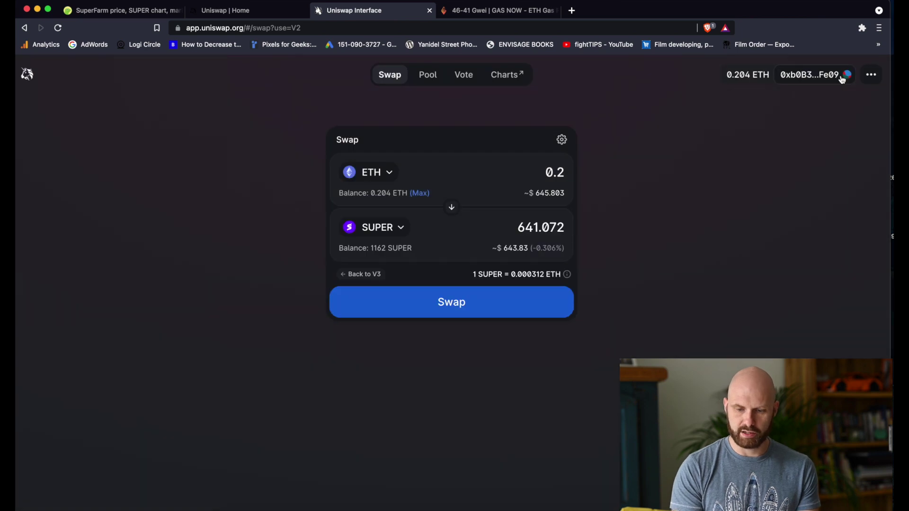
{"action": "left_click", "coordinate": [861, 30]}
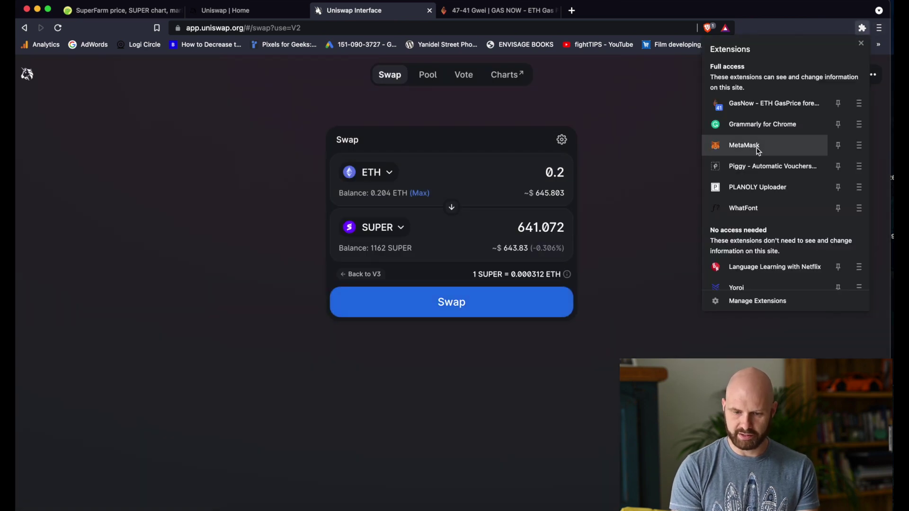
{"action": "left_click", "coordinate": [608, 204]}
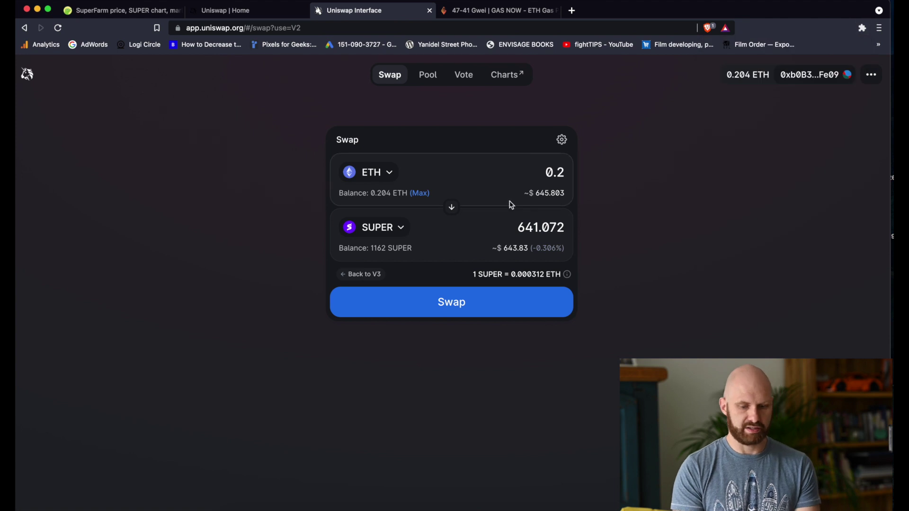
- Change the swap to 0.19 ETH for about 609.02 SUPER and confirm it for MetaMask
{"action": "left_click", "coordinate": [561, 172]}
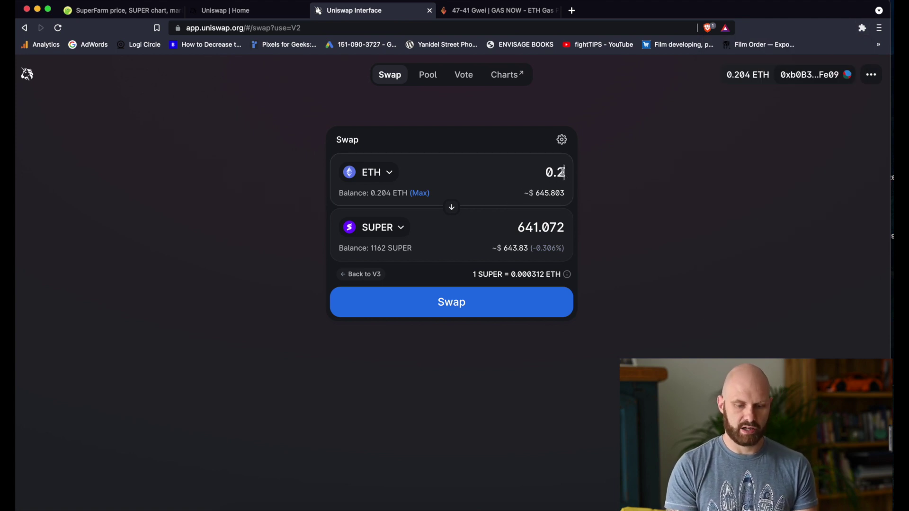
{"action": "key", "text": "BackSpace"}
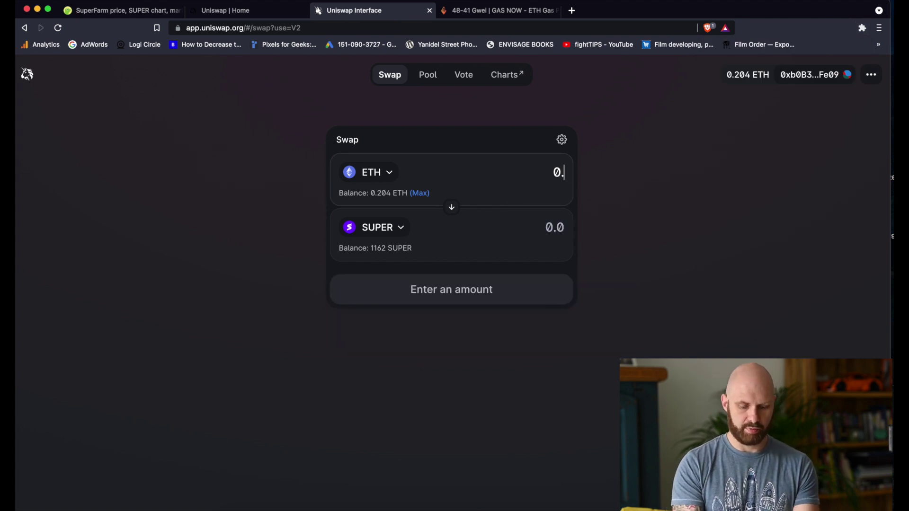
{"action": "type", "text": "19"}
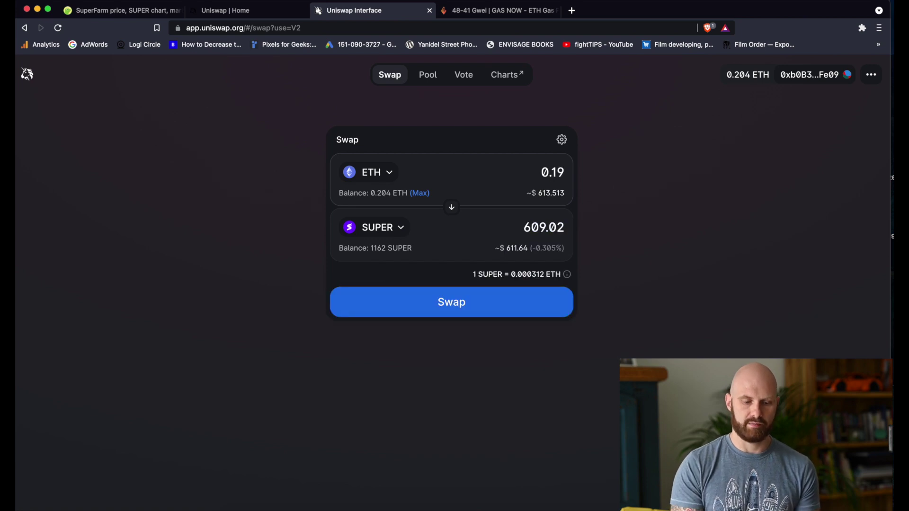
{"action": "left_click", "coordinate": [468, 307]}
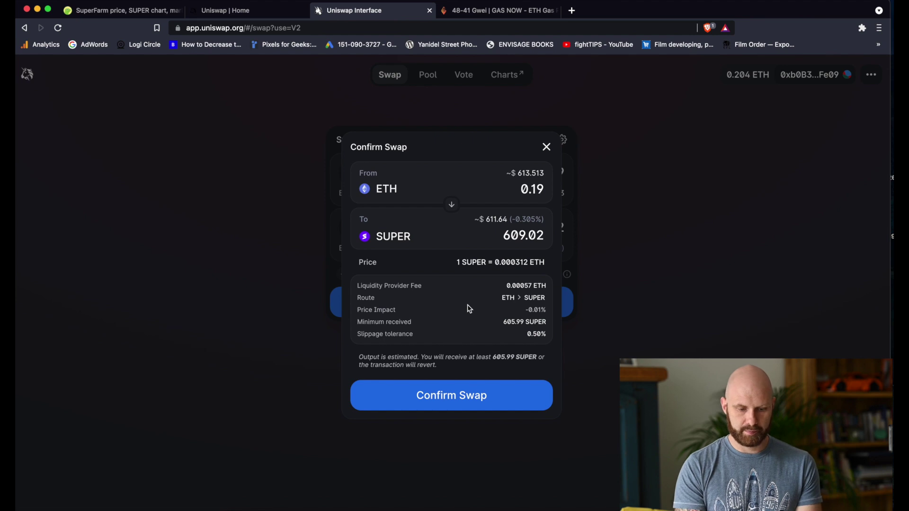
{"action": "left_click", "coordinate": [502, 394]}
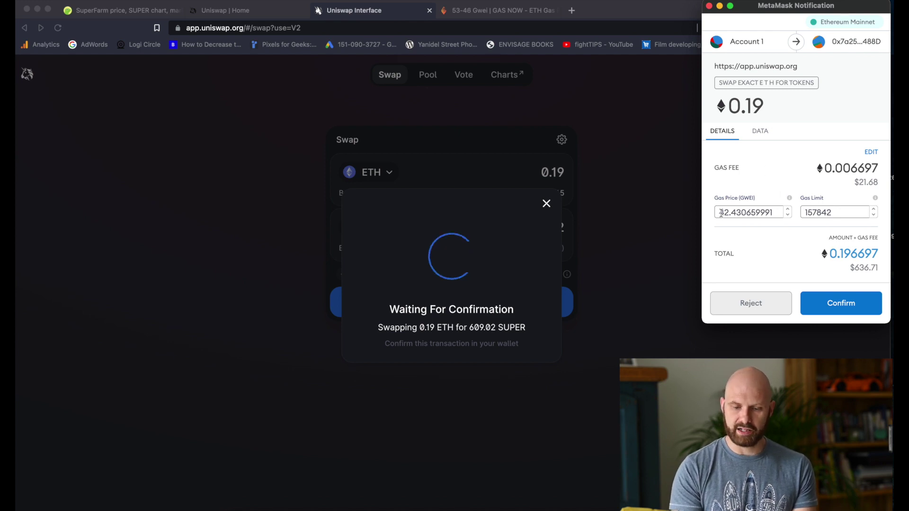
- Open MetaMask's custom gas settings, then check GasNow: Fast 46 Gwei, Rapid 56 Gwei
{"action": "left_click", "coordinate": [871, 152]}
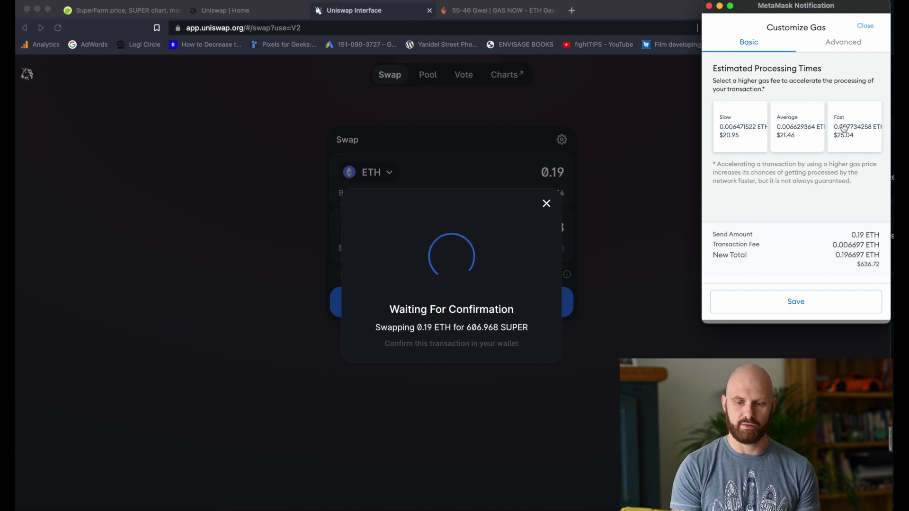
{"action": "left_click", "coordinate": [854, 43]}
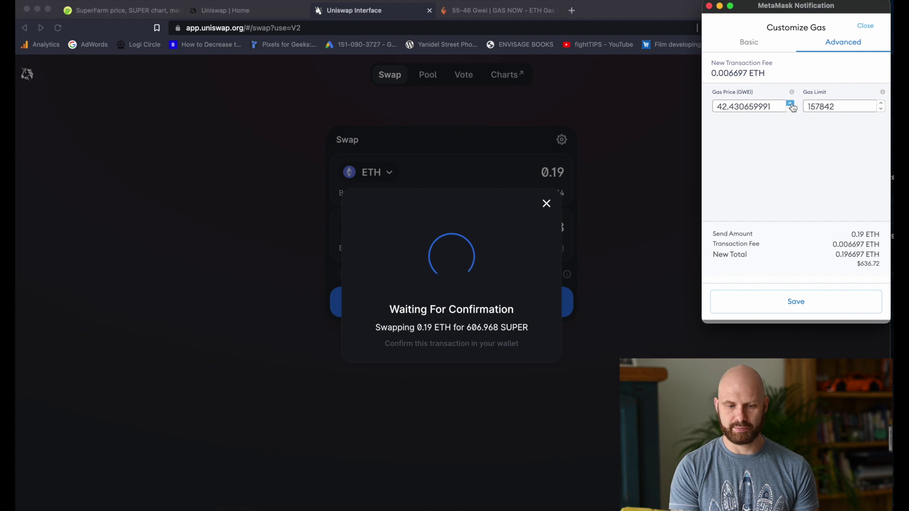
{"action": "left_click", "coordinate": [515, 9]}
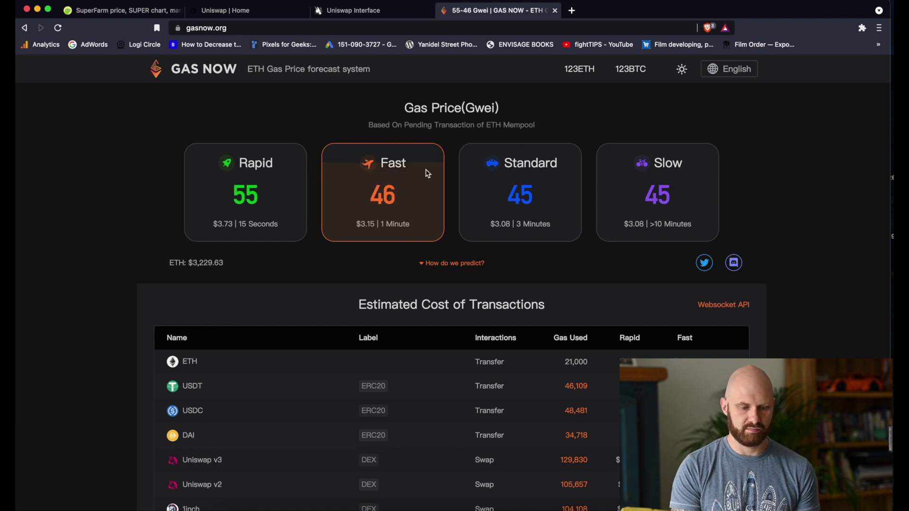
- Return to Uniswap and reopen MetaMask's pending 0.19 ETH swap confirmation
{"action": "left_click", "coordinate": [352, 11]}
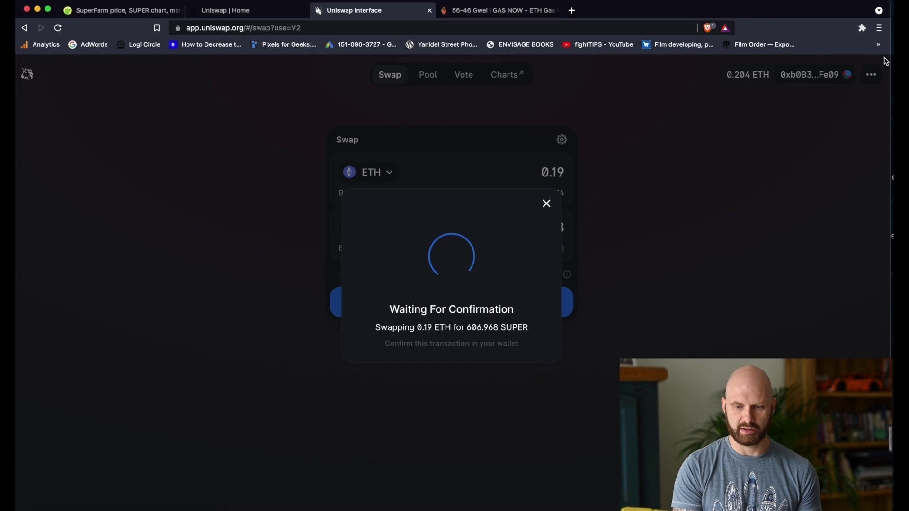
{"action": "left_click", "coordinate": [861, 28]}
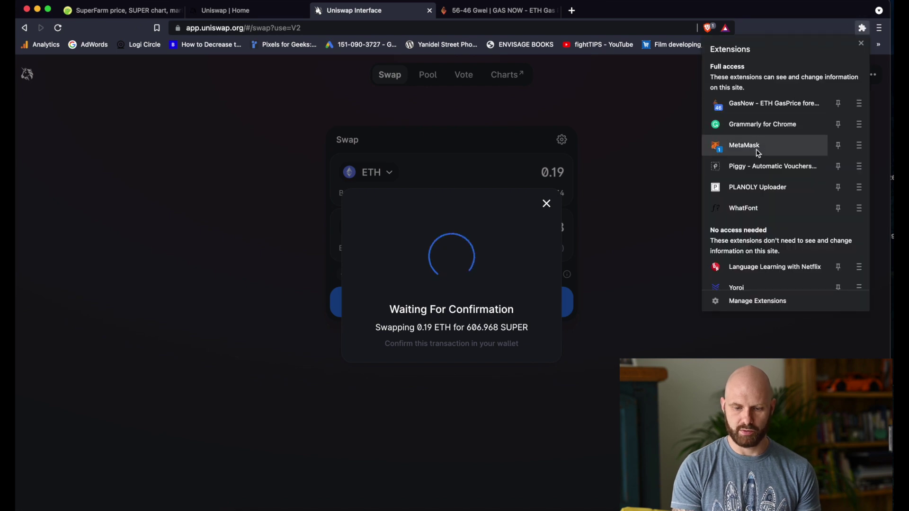
{"action": "left_click", "coordinate": [739, 146]}
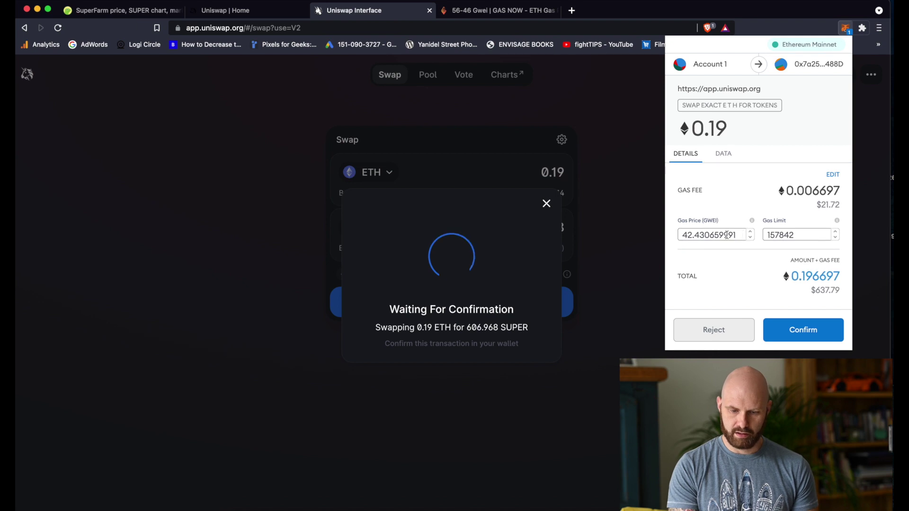
- Change the gas price to 50 Gwei and confirm the swap
{"action": "left_click", "coordinate": [723, 235]}
{"action": "double_click", "coordinate": [724, 235]}
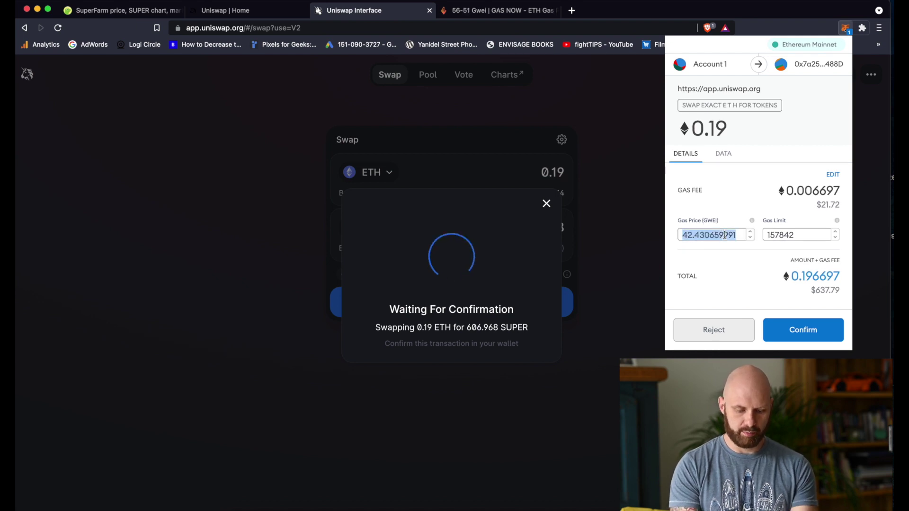
{"action": "type", "text": "50"}
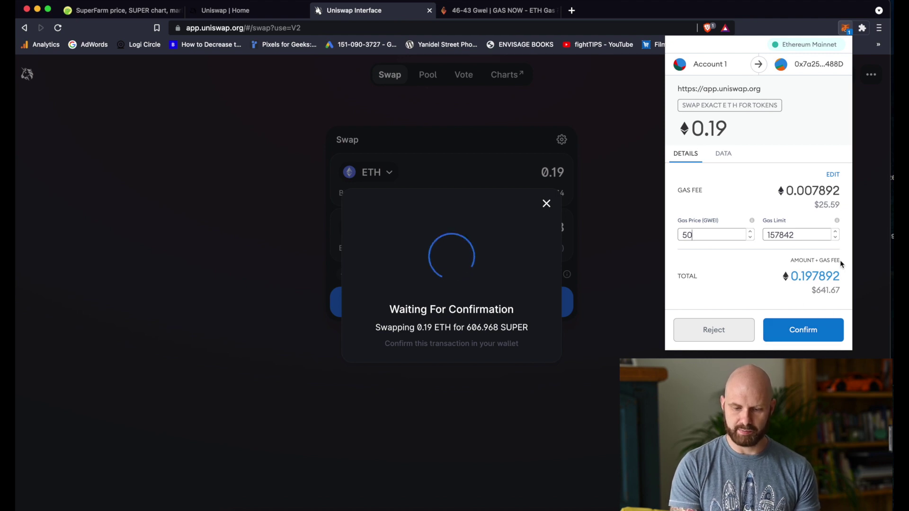
{"action": "left_click", "coordinate": [823, 334]}
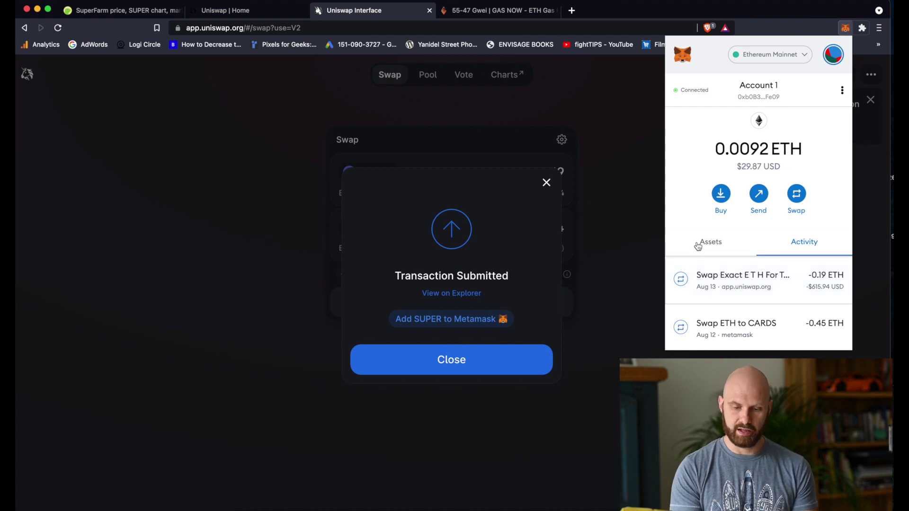
- Check MetaMask's Assets list shows 1770.482 SUPER, then close the wallet popup
{"action": "left_click", "coordinate": [720, 242]}
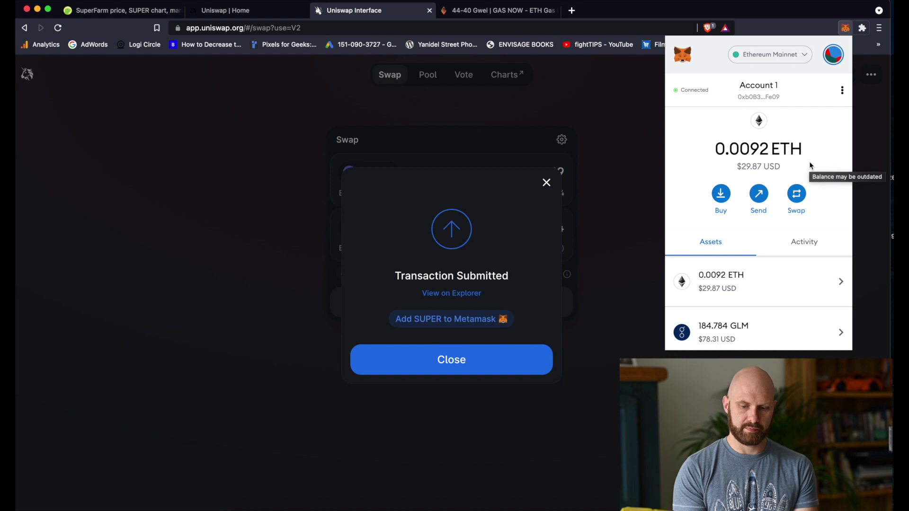
{"action": "scroll", "coordinate": [811, 166], "scroll_direction": "down", "scroll_amount": 3}
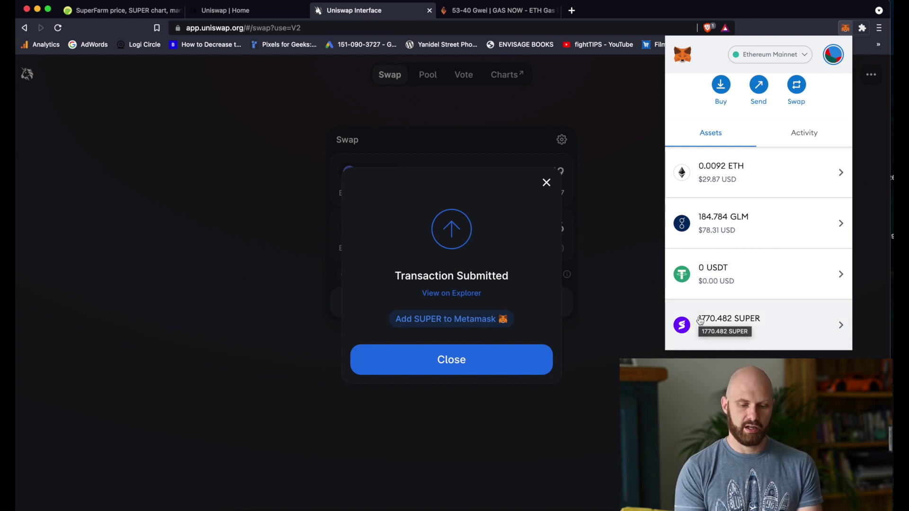
{"action": "left_click", "coordinate": [454, 364]}
- Dismiss the Transaction Submitted notice, view account details, lock MetaMask and reload Uniswap
{"action": "left_click", "coordinate": [443, 362]}
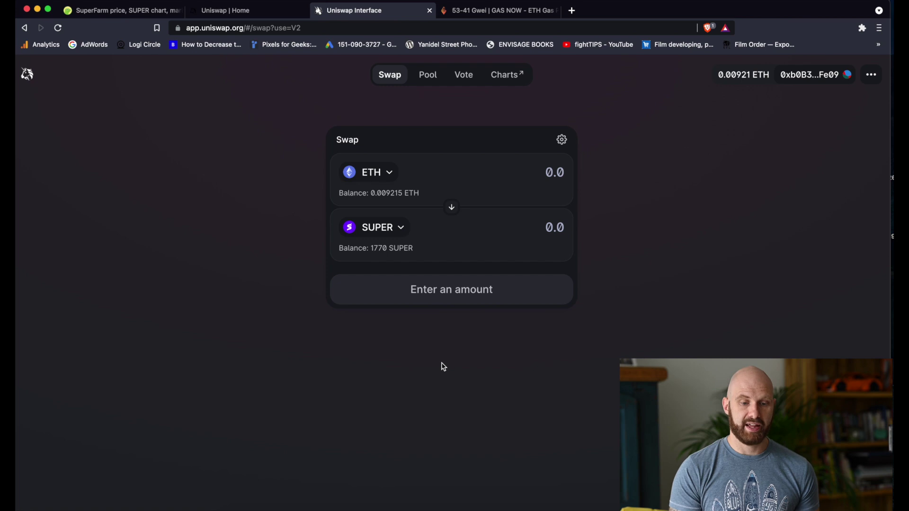
{"action": "left_click", "coordinate": [831, 74]}
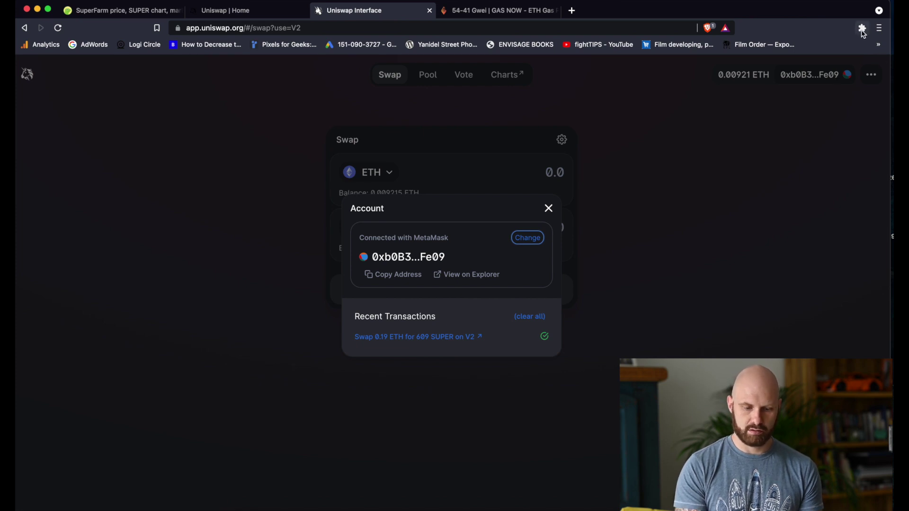
{"action": "left_click", "coordinate": [862, 29]}
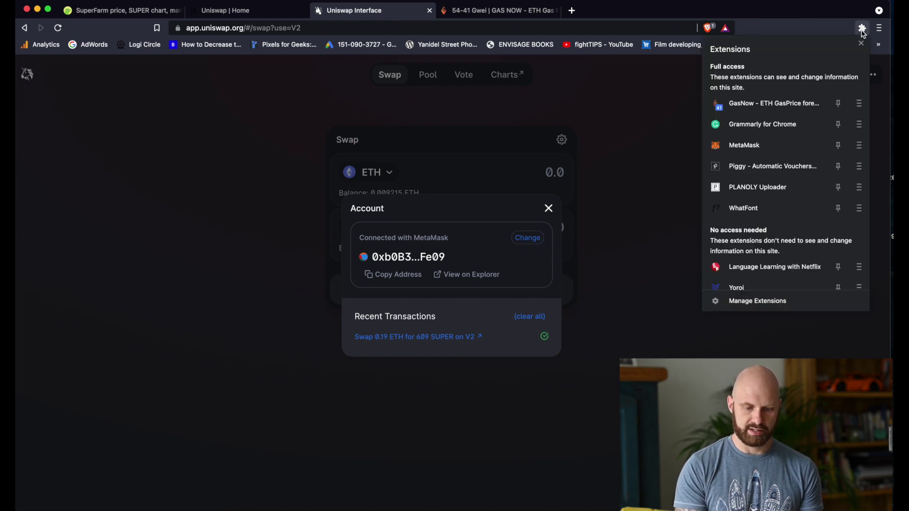
{"action": "left_click", "coordinate": [741, 145]}
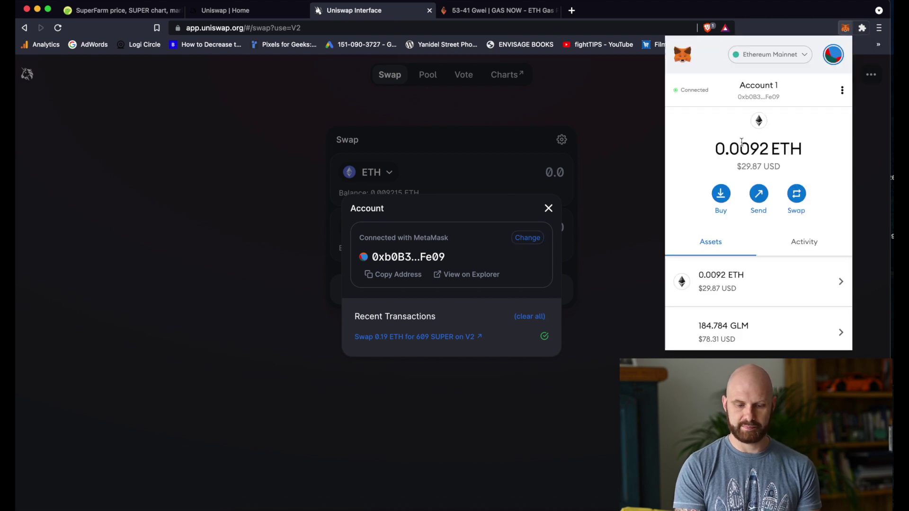
{"action": "left_click", "coordinate": [833, 56]}
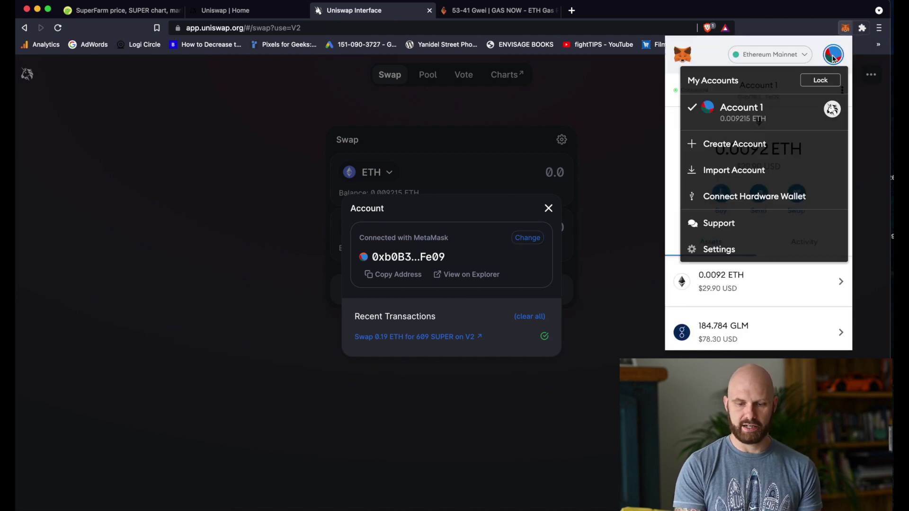
{"action": "left_click", "coordinate": [823, 81]}
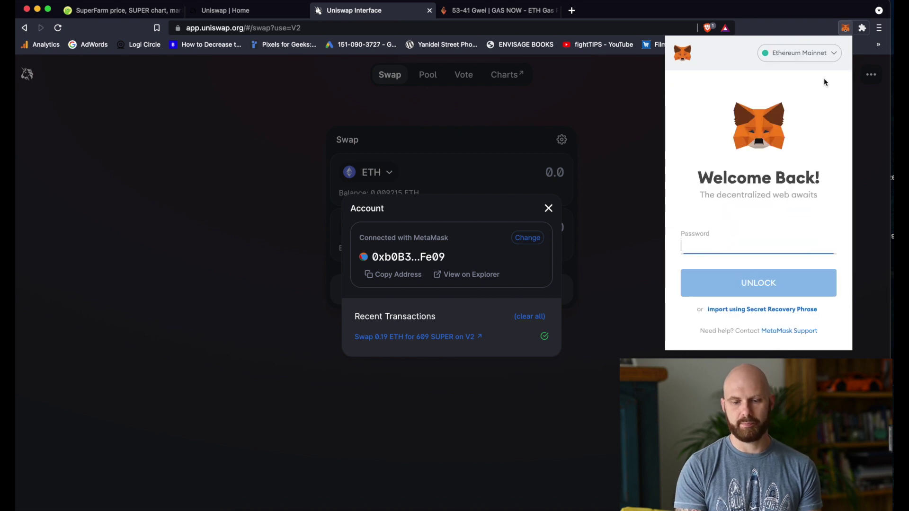
{"action": "left_click", "coordinate": [614, 148]}
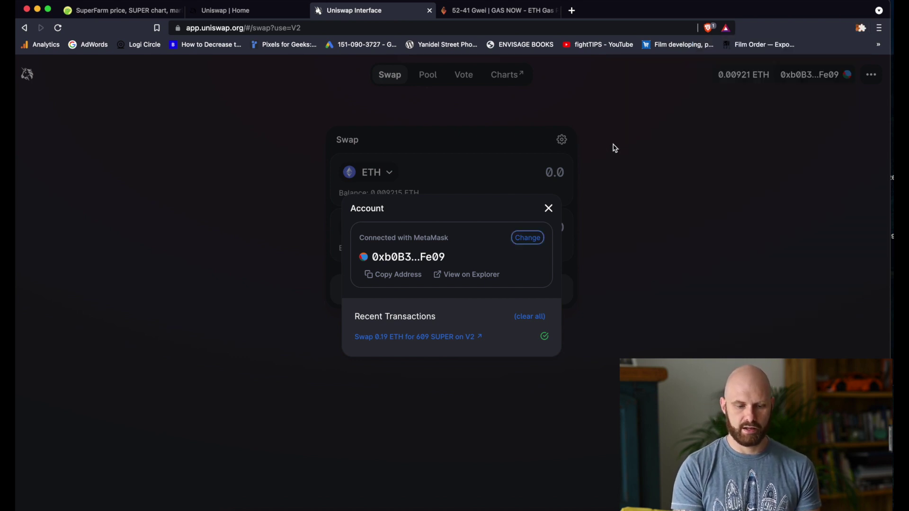
{"action": "left_click", "coordinate": [58, 28]}
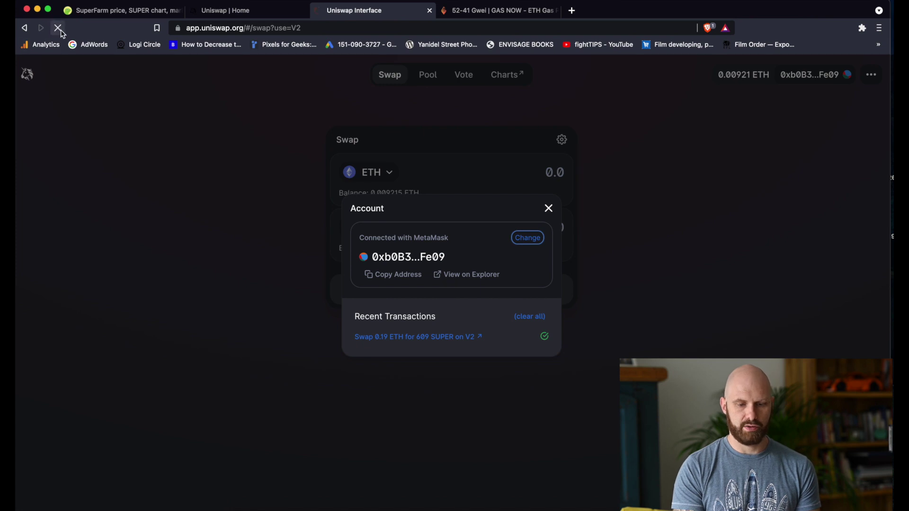